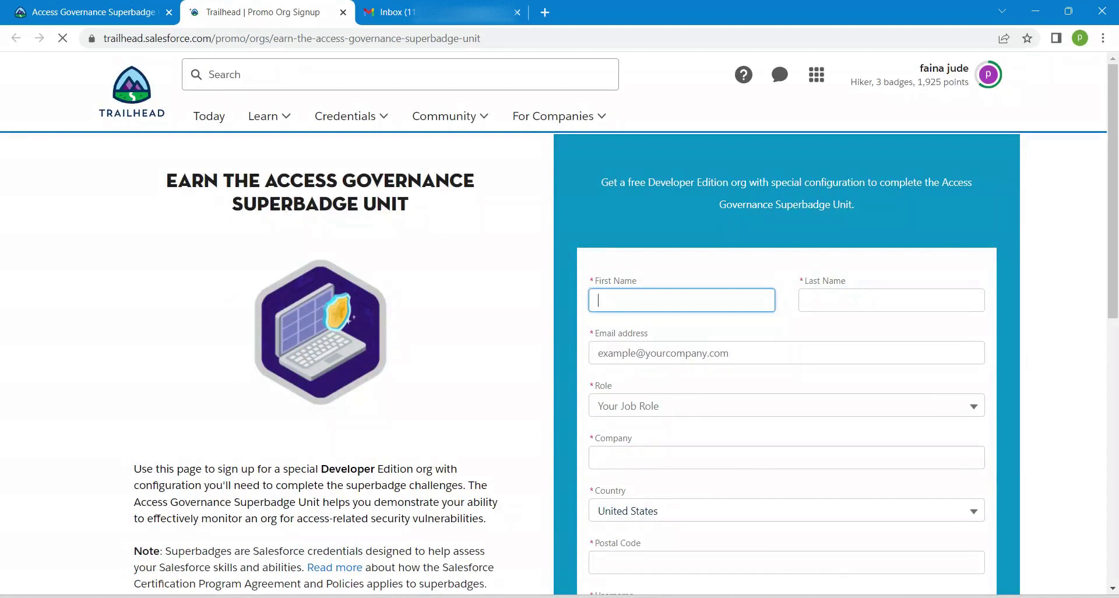
Enter the user's first and last name, paste the saved email address, and open the Role list.
key(Tab)
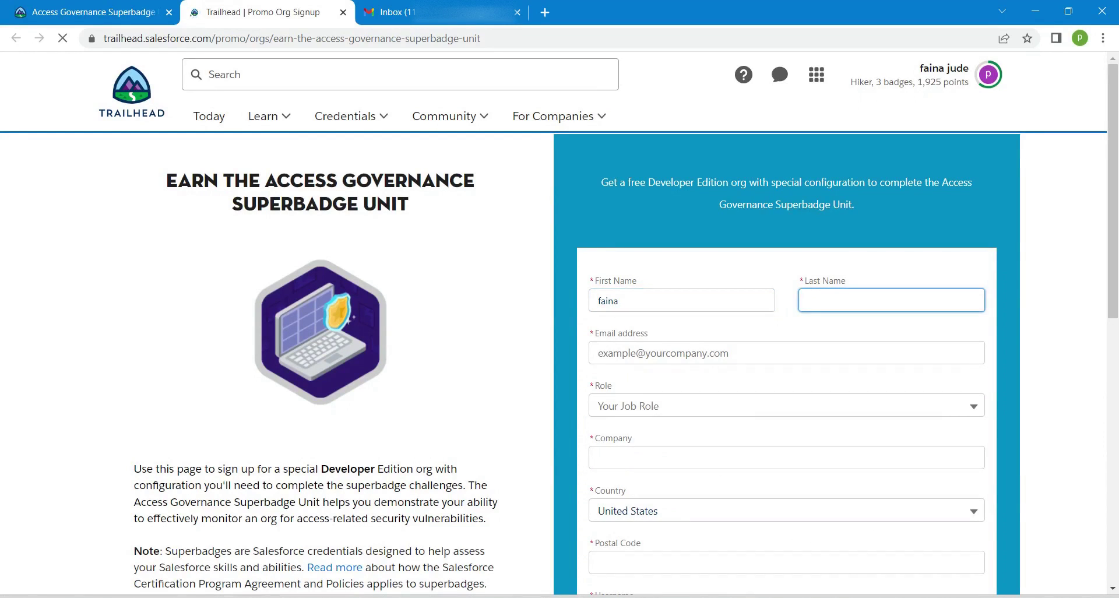
key(Tab)
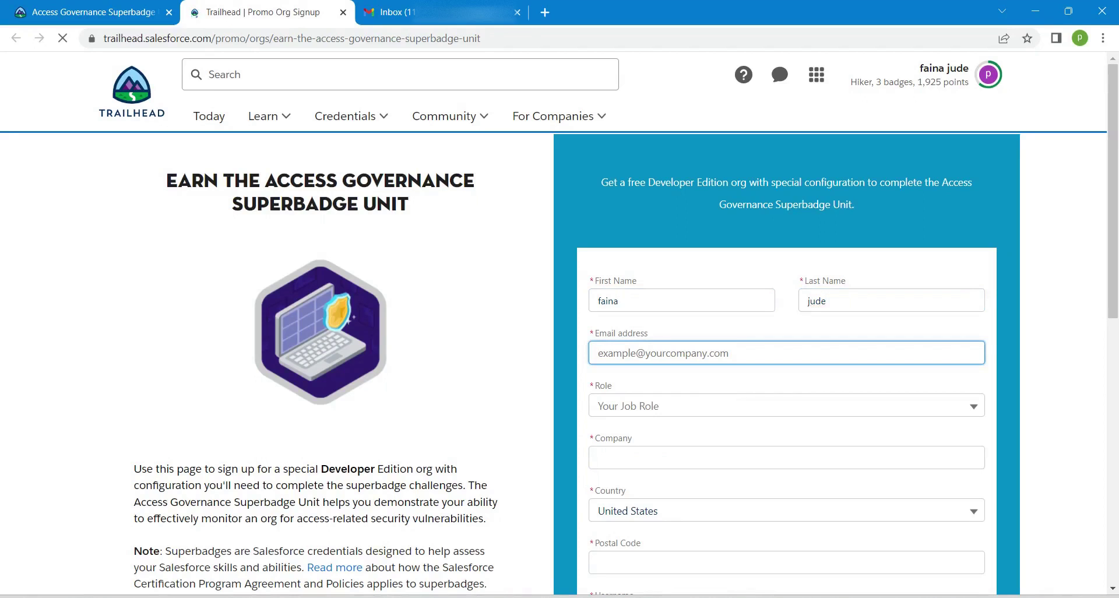
key(ctrl+v)
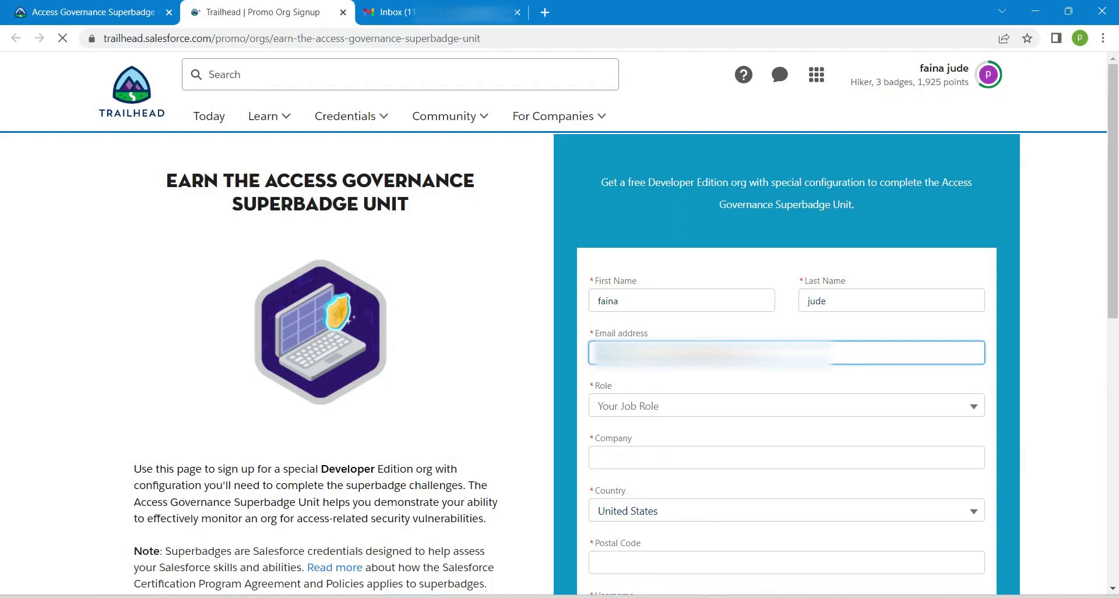
key(alt+Tab)
key(alt+Tab)
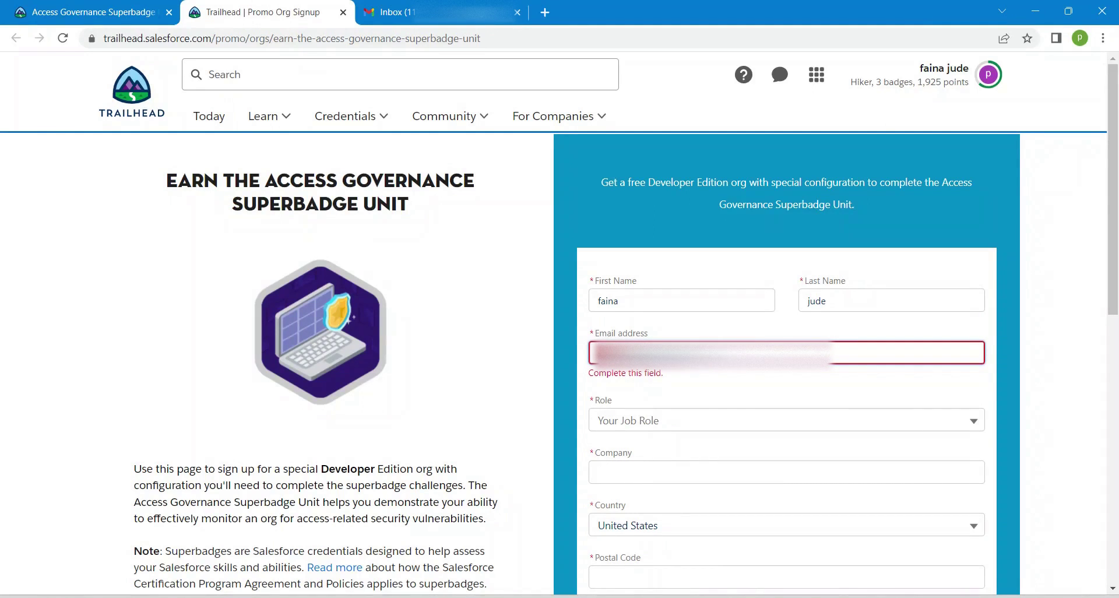
key(Tab)
key(alt+Down)
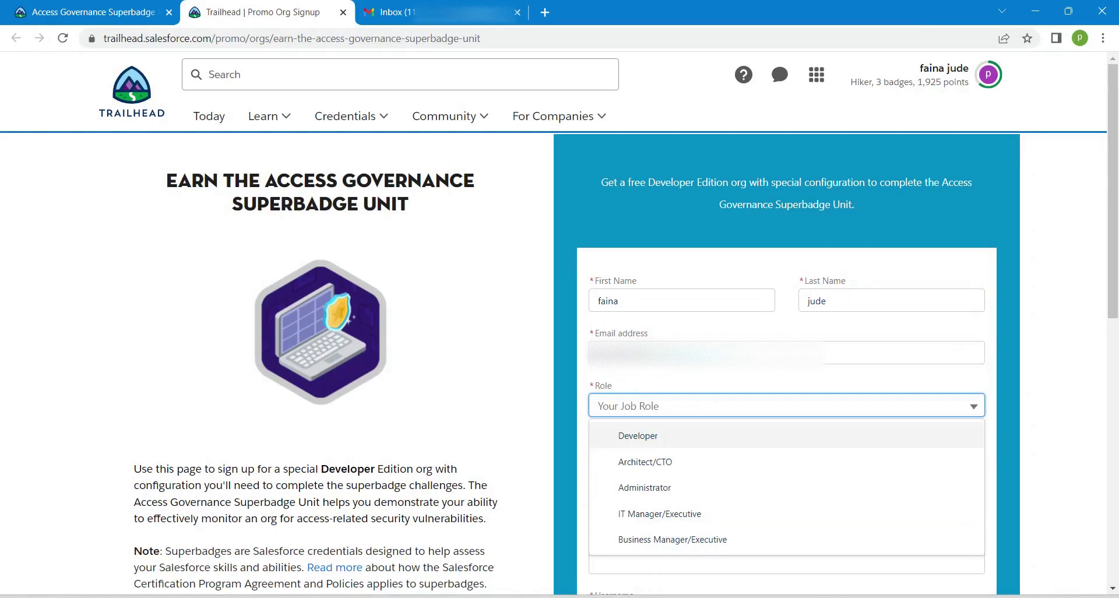
Choose Developer as the role, enter company 'abc', and fill in the postal code.
key(Down)
key(Up)
key(Return)
key(Tab)
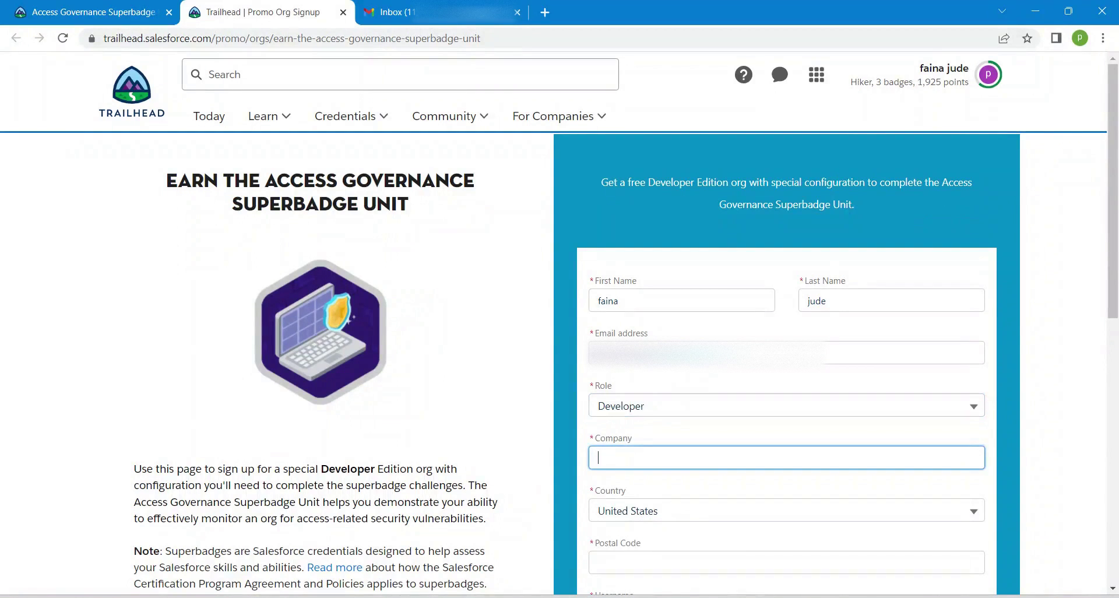
text(abc)
scroll(560, 320, down, 1)
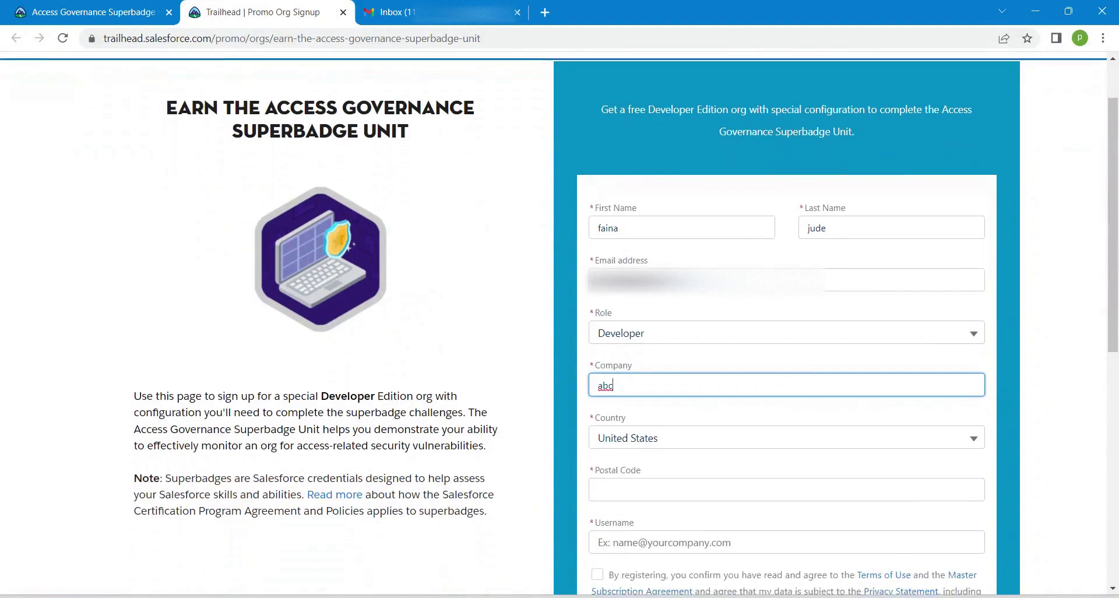
key(Tab)
key(Tab)
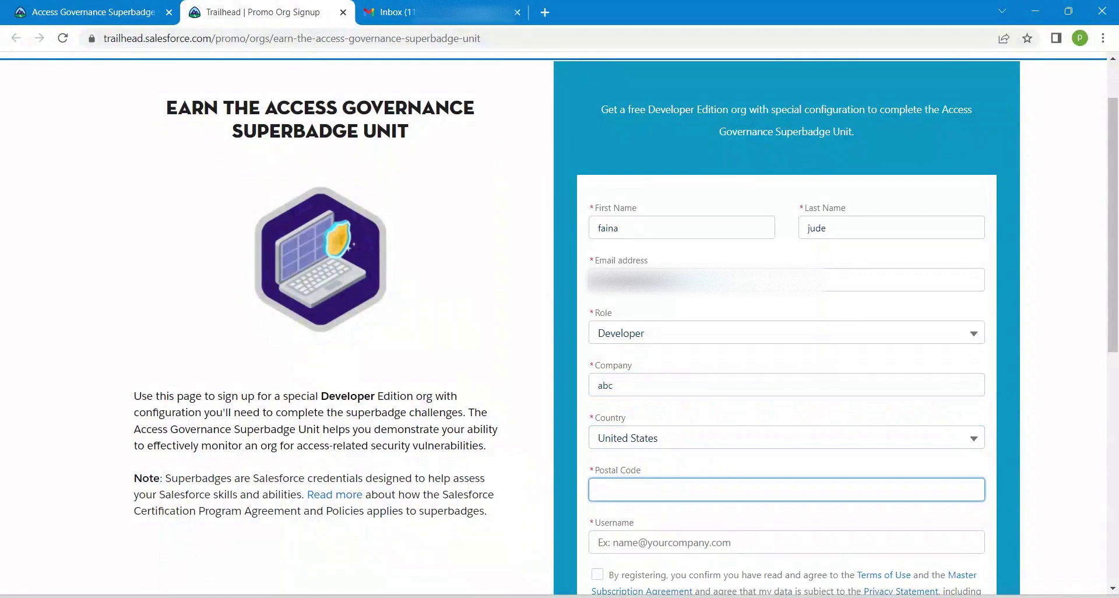
text(638006)
Enter an email-style username, accept the terms of use, and submit the sign-up form.
scroll(559, 321, down, 4)
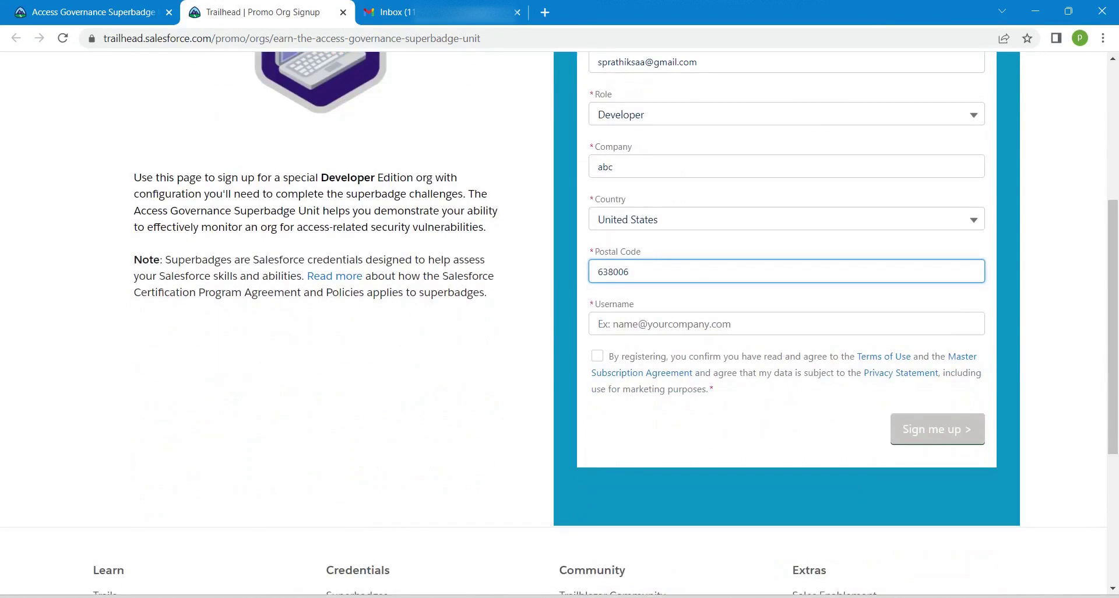
key(Tab)
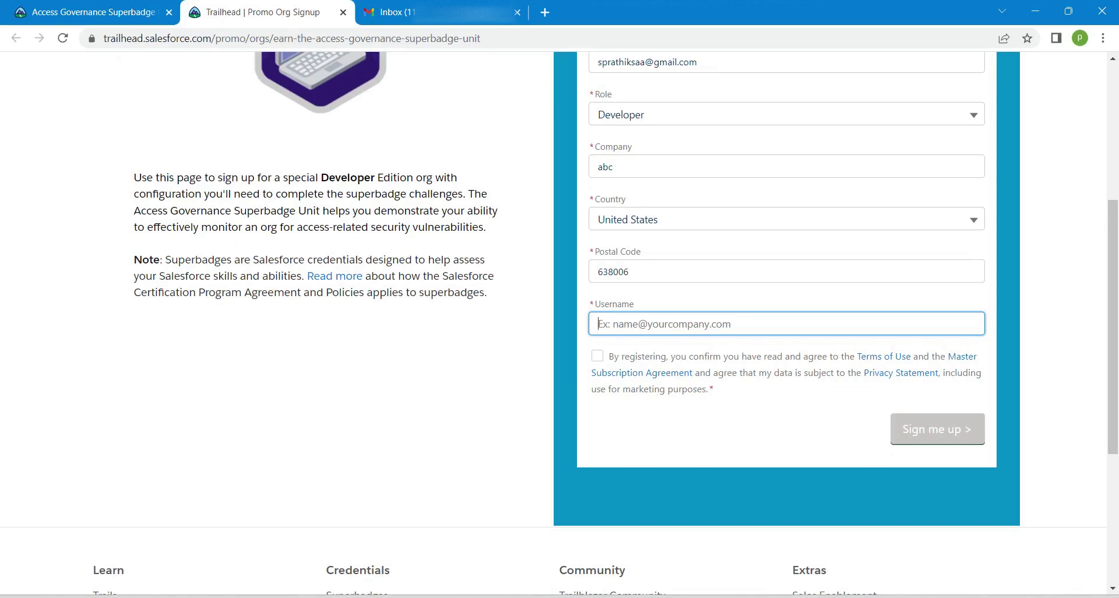
key(alt+Tab)
key(alt+Tab)
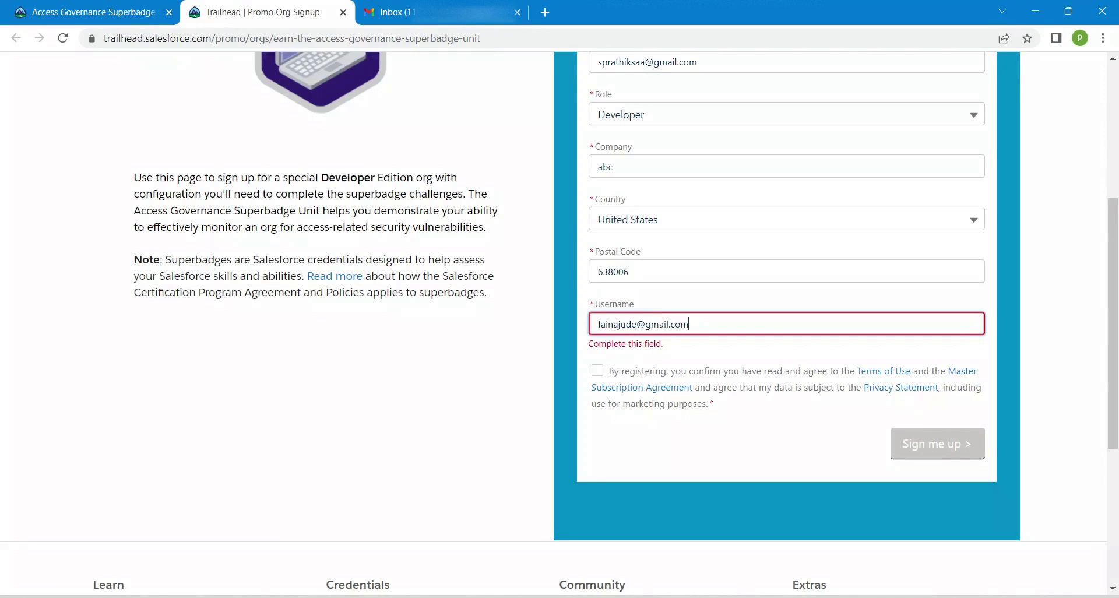
click(597, 370)
click(937, 429)
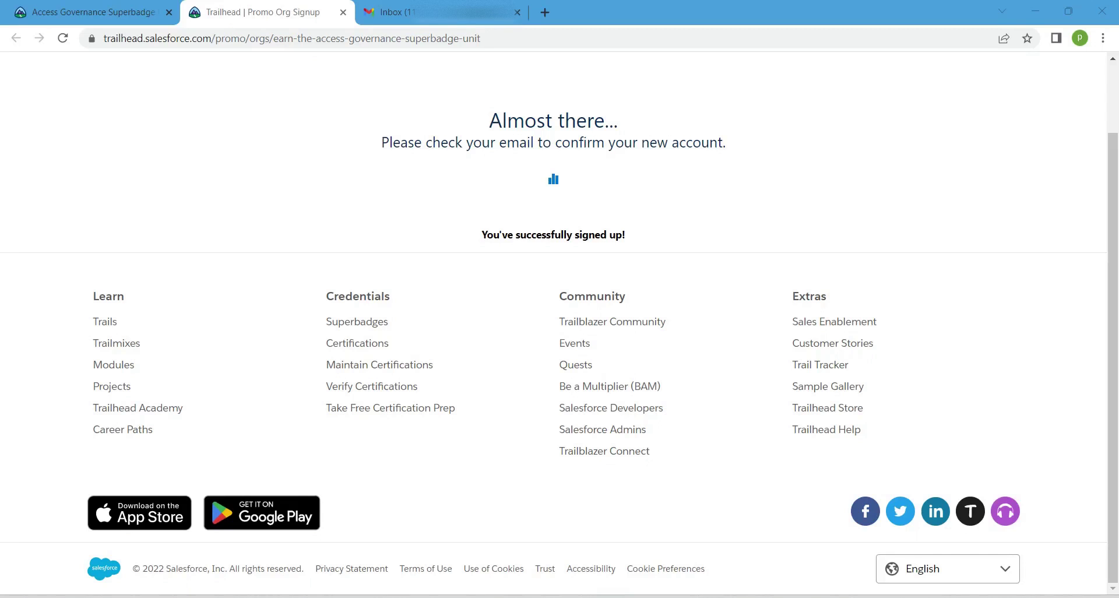
Switch to the Gmail inbox showing the new Salesforce verification email.
key(ctrl+Tab)
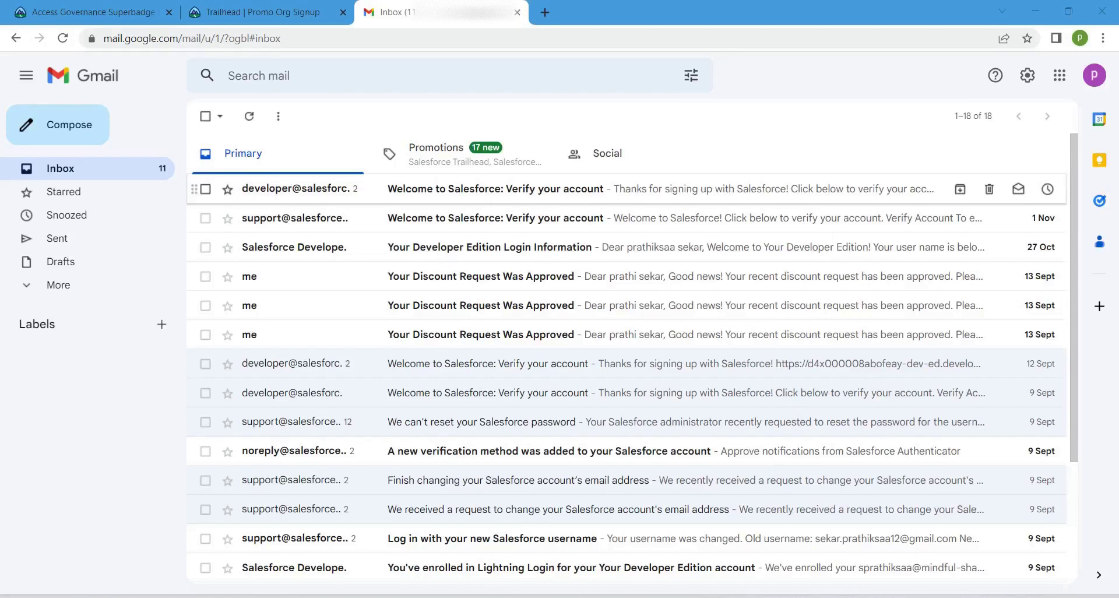
Open the 'Welcome to Salesforce: Verify your account' email and select the new org's username.
click(642, 189)
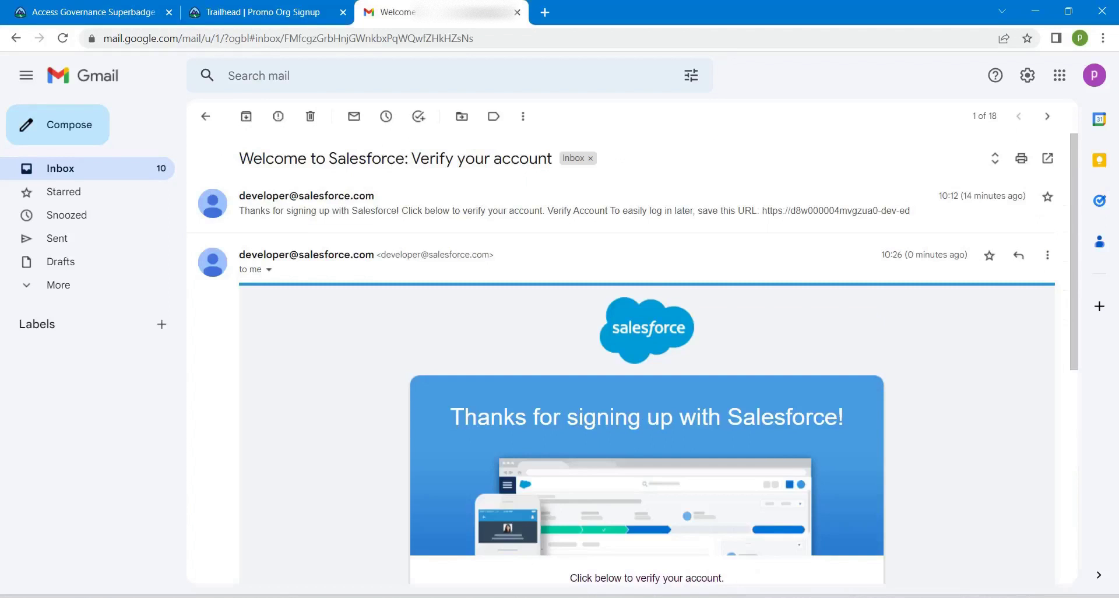
scroll(647, 350, down, 1)
scroll(648, 350, down, 2)
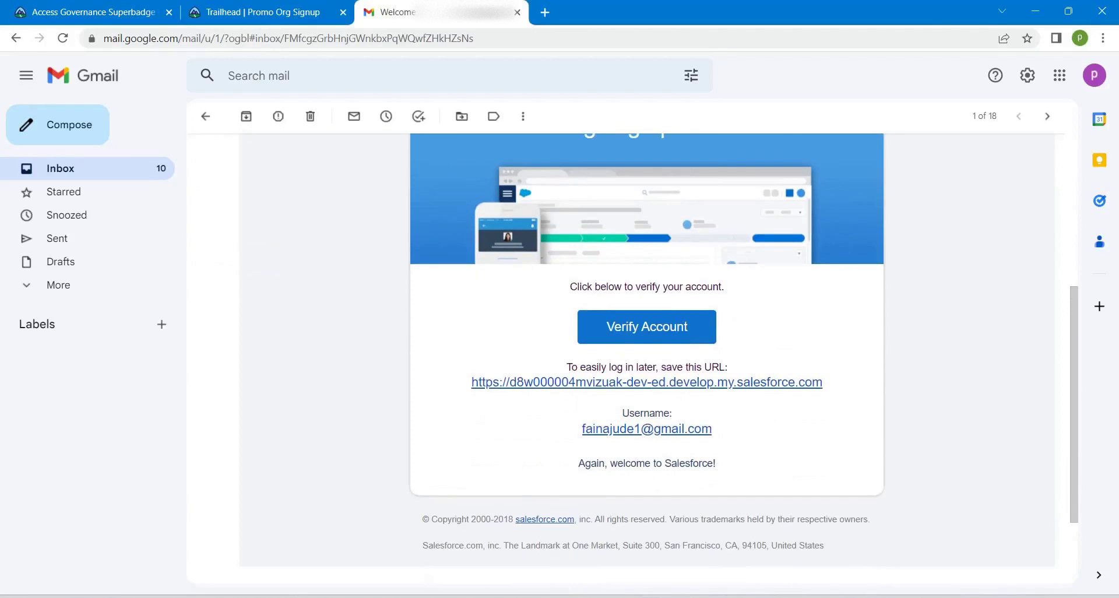
drag(583, 429, 646, 448)
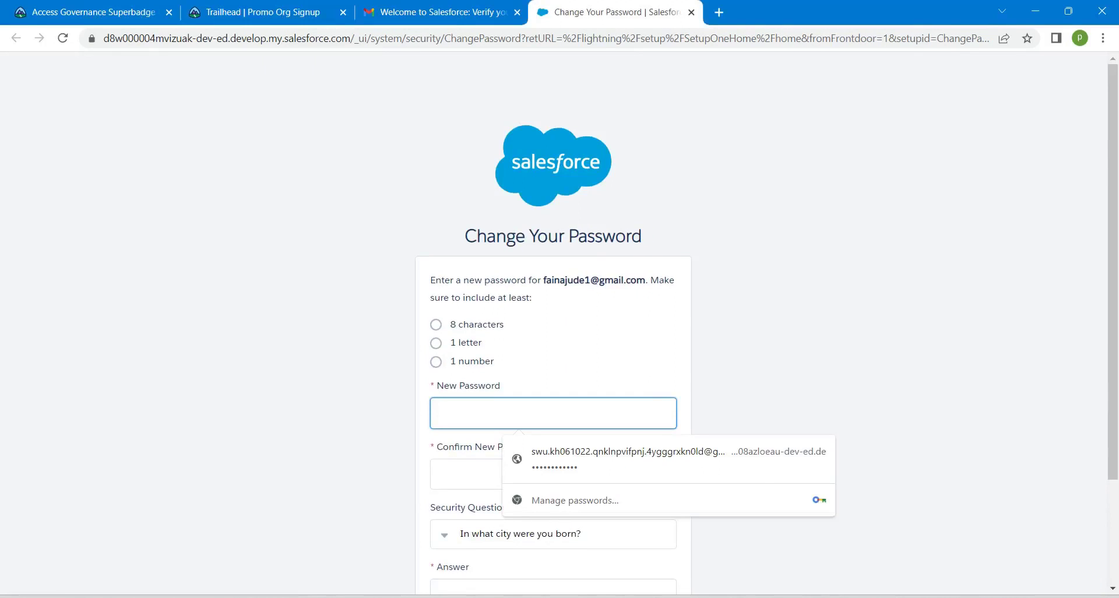
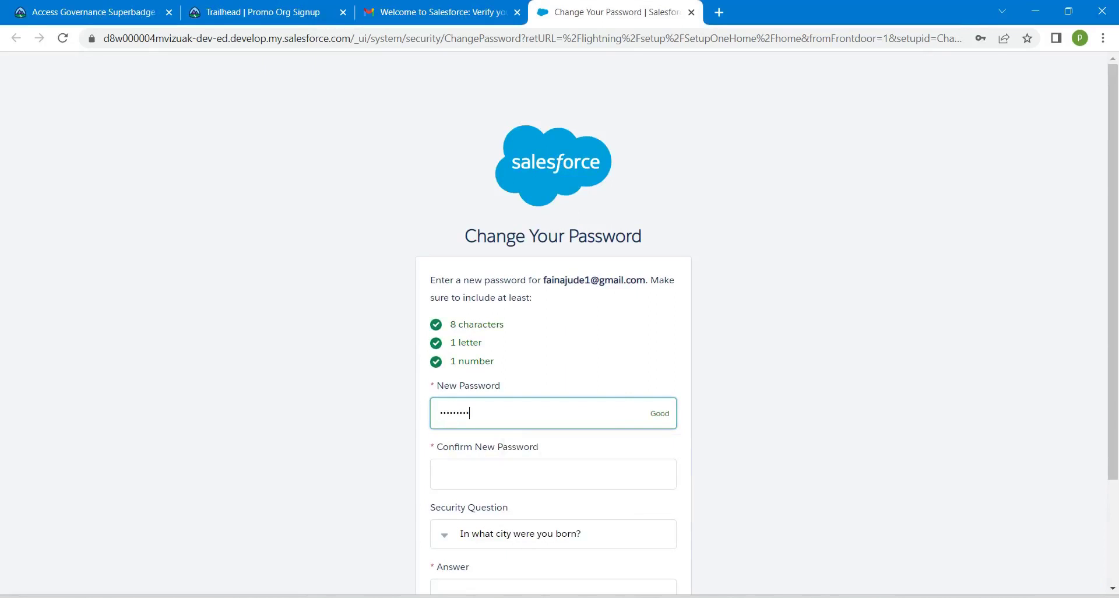
Set and confirm a new password, choose the pet's name security question, and submit its answer.
scroll(560, 321, down, 1)
scroll(560, 320, down, 2)
key(Tab)
key(alt+Down)
key(Down)
key(Down)
key(Return)
key(Tab)
key(Return)
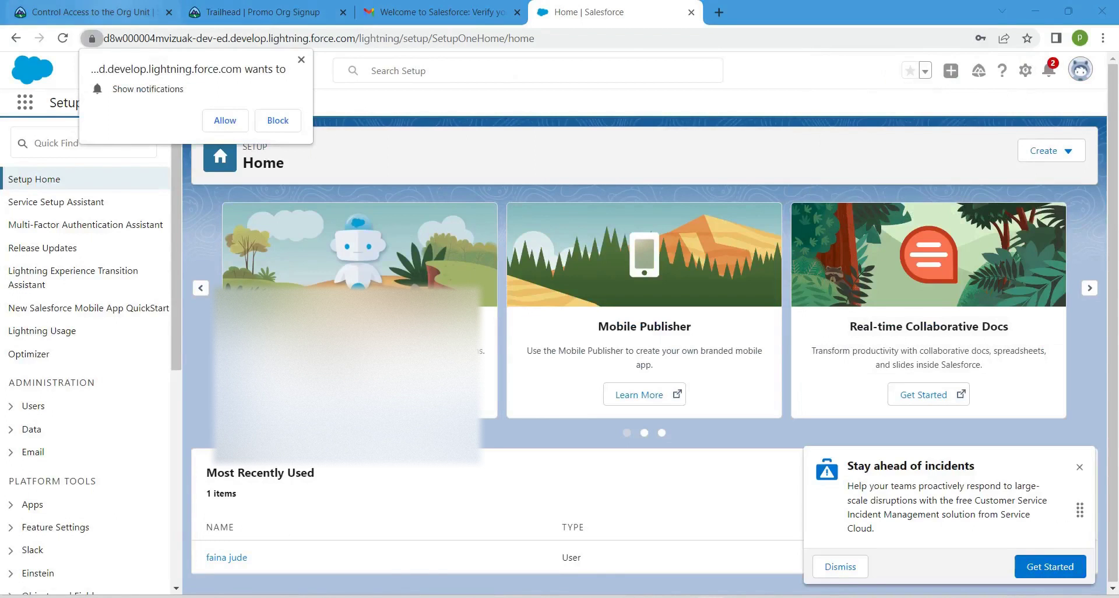
Return to the Trailhead challenge page and start connecting a hands-on org.
key(ctrl+1)
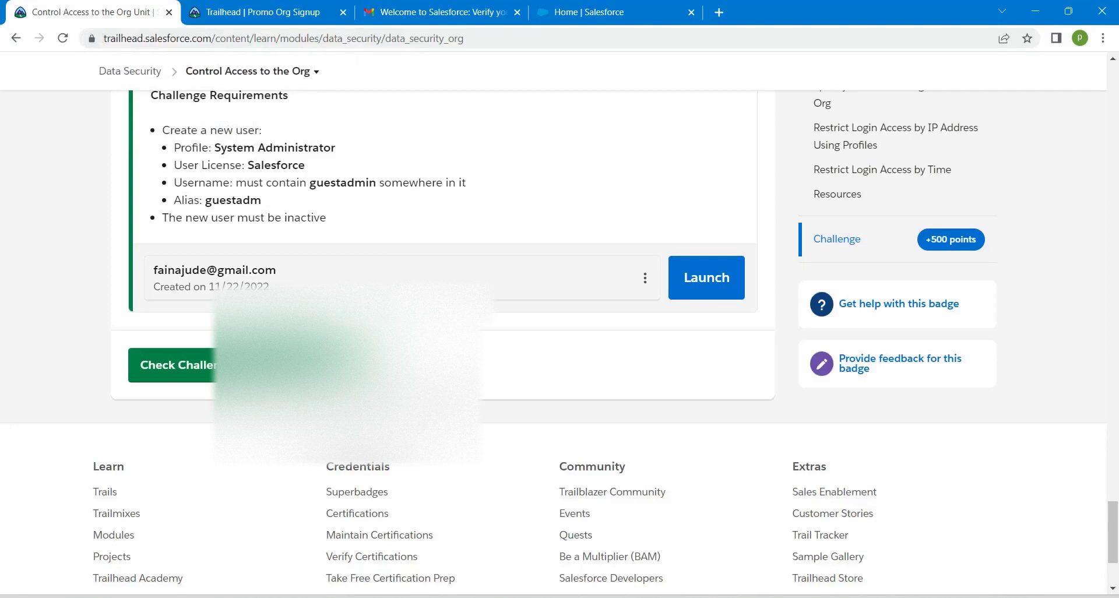
click(408, 277)
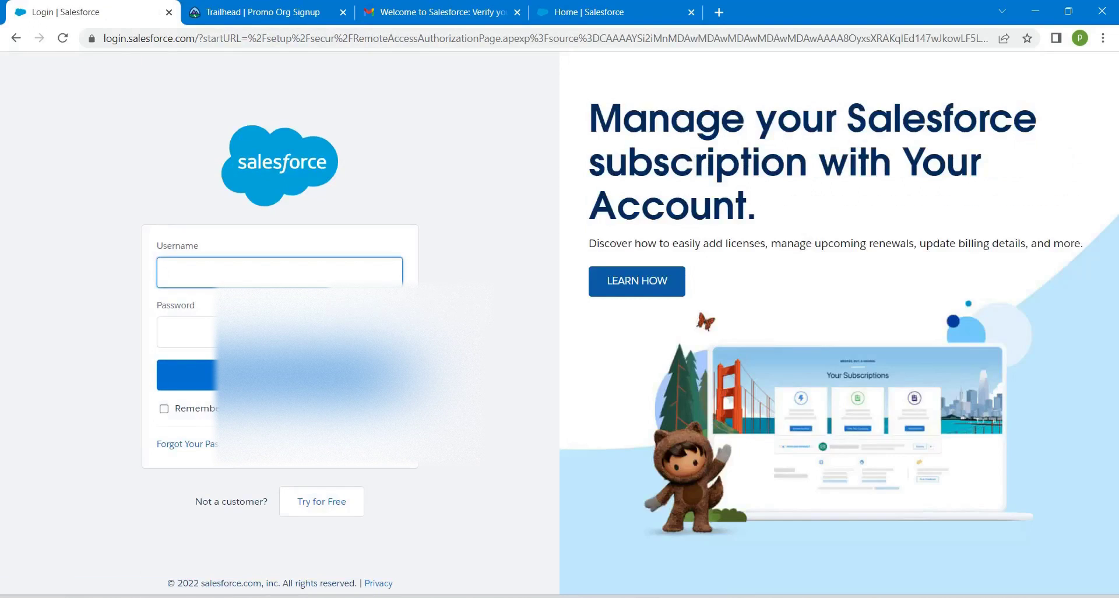
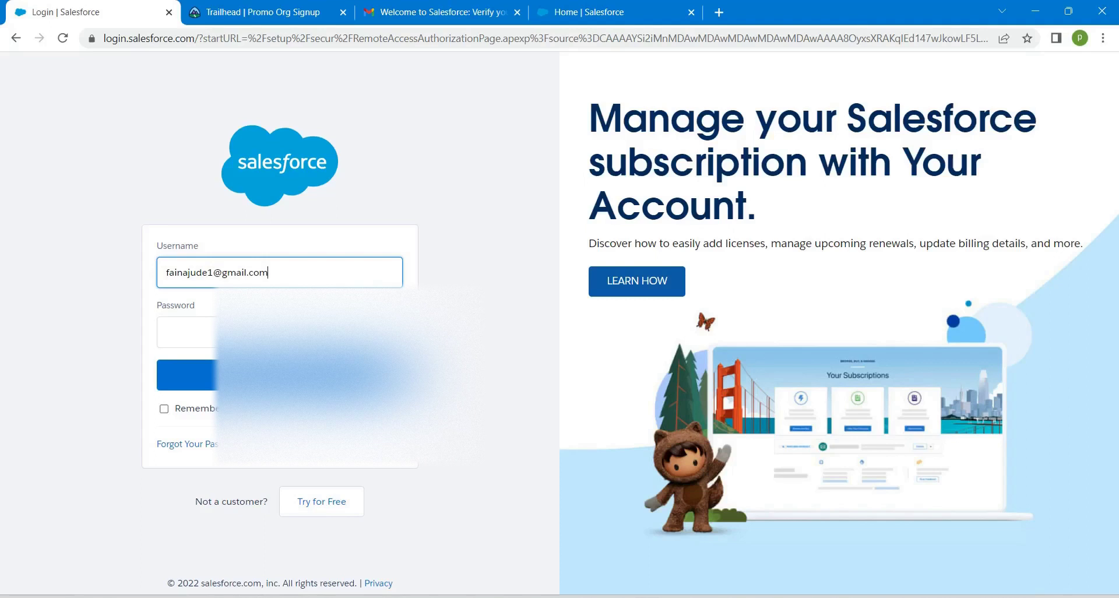
Log into the new org with its username and password, then allow Trailhead access.
key(Tab)
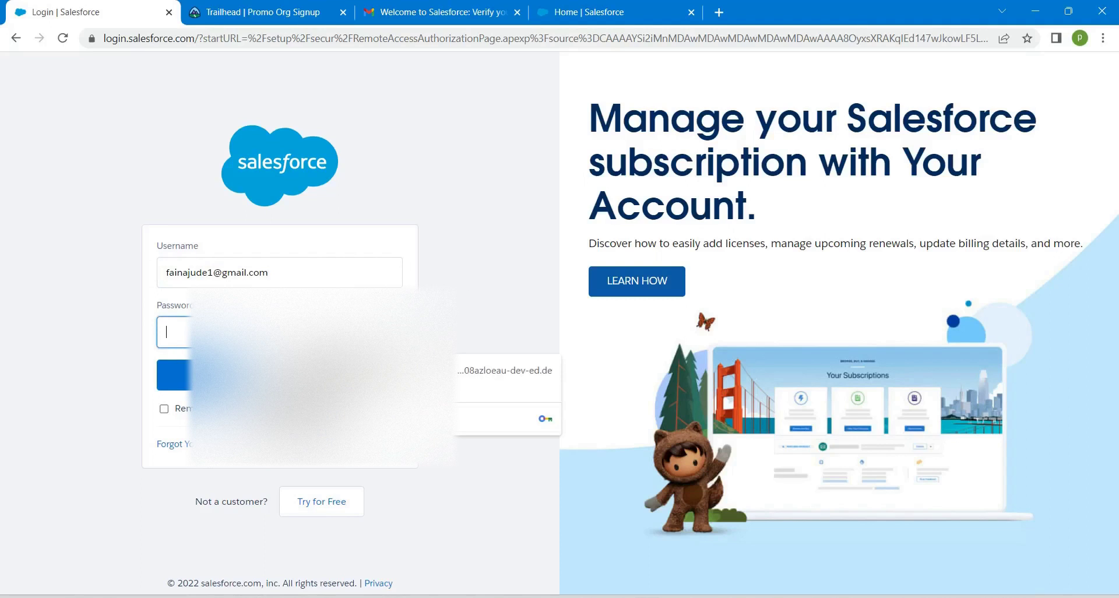
text(*********)
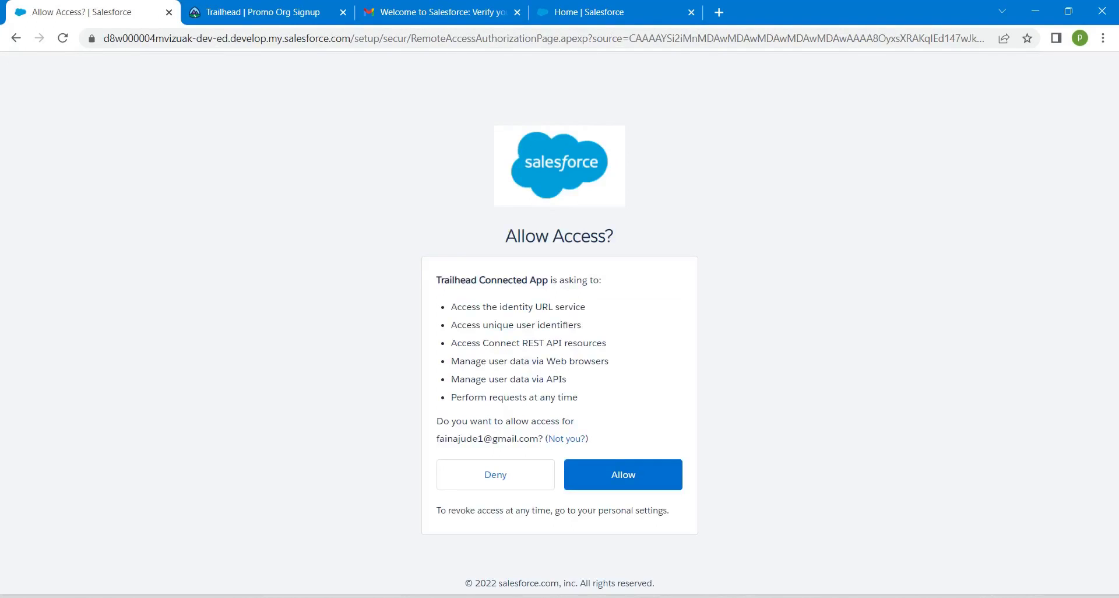
click(624, 474)
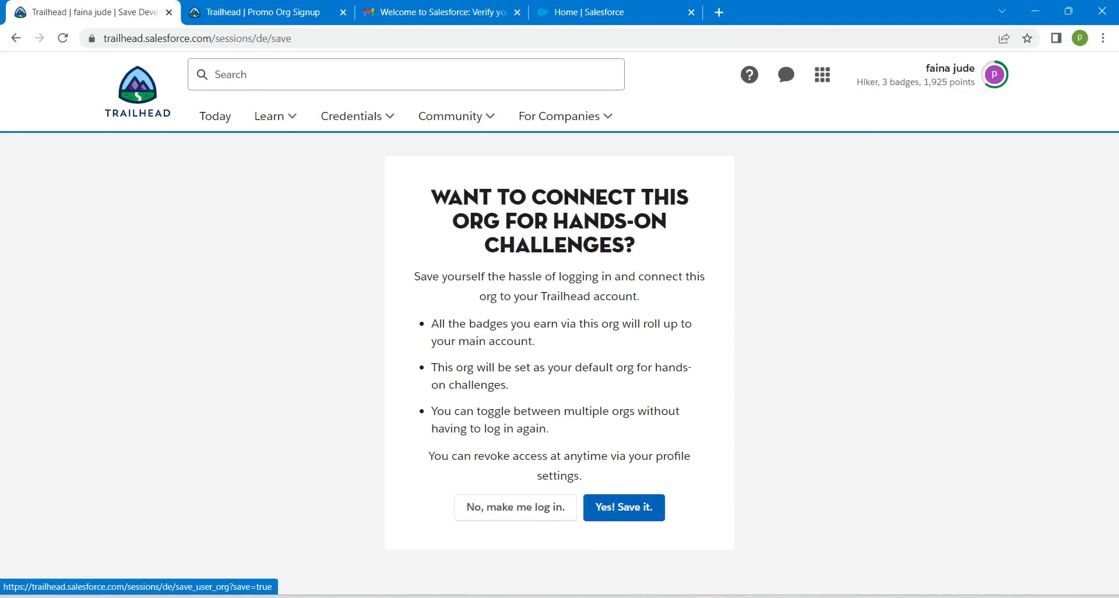
Save the new org and confirm it appears in the Challenge section's hands-on org picker.
click(624, 507)
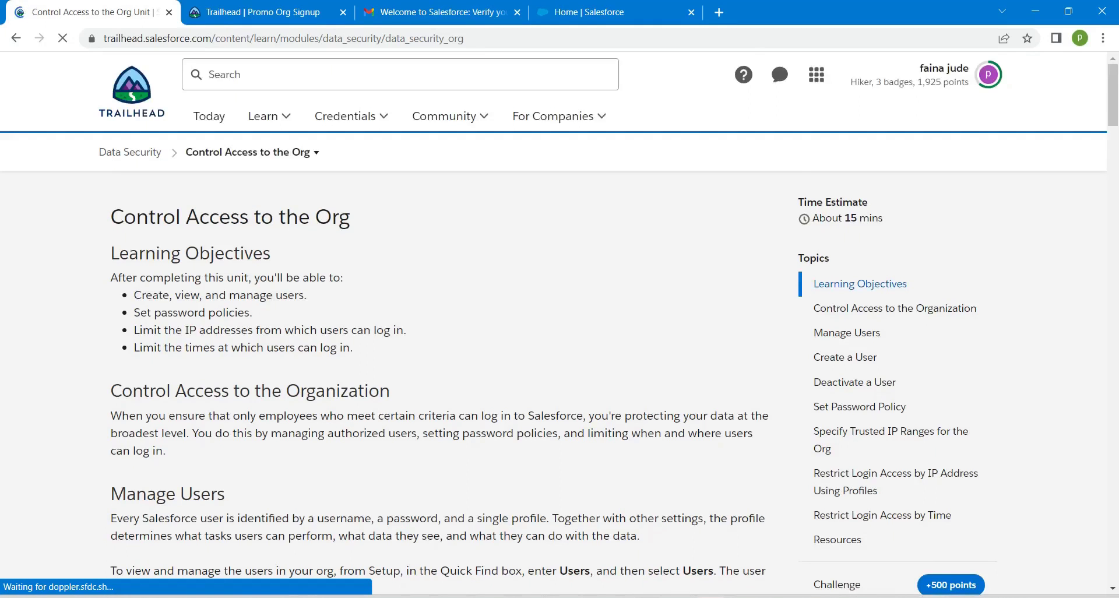
scroll(839, 466, down, 5)
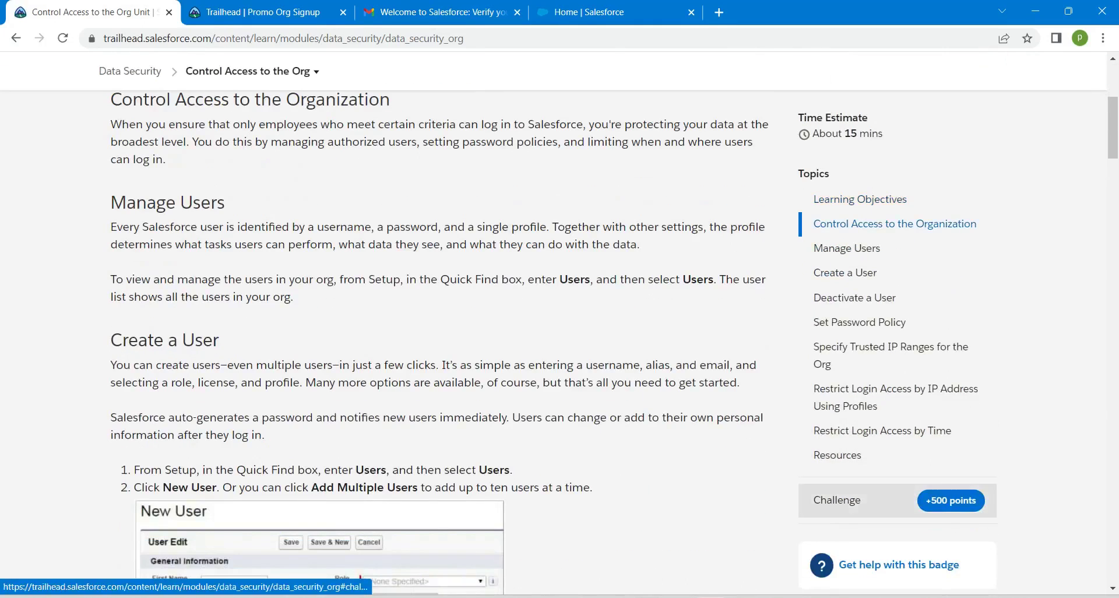
scroll(839, 496, down, 15)
click(837, 501)
scroll(559, 344, down, 3)
scroll(559, 344, down, 2)
scroll(559, 344, down, 4)
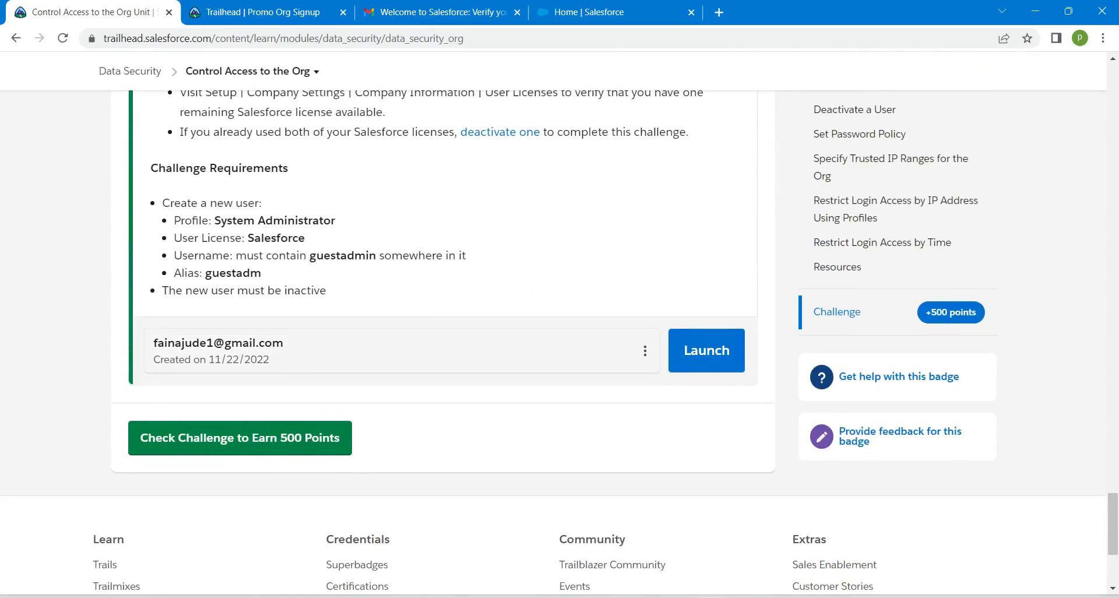
click(402, 350)
key(Escape)
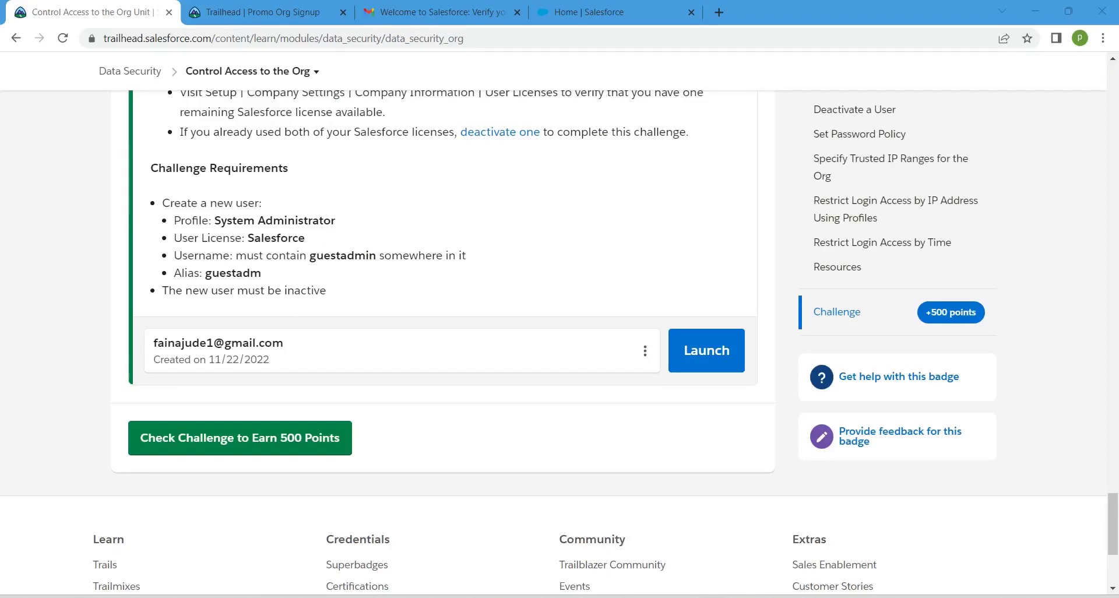